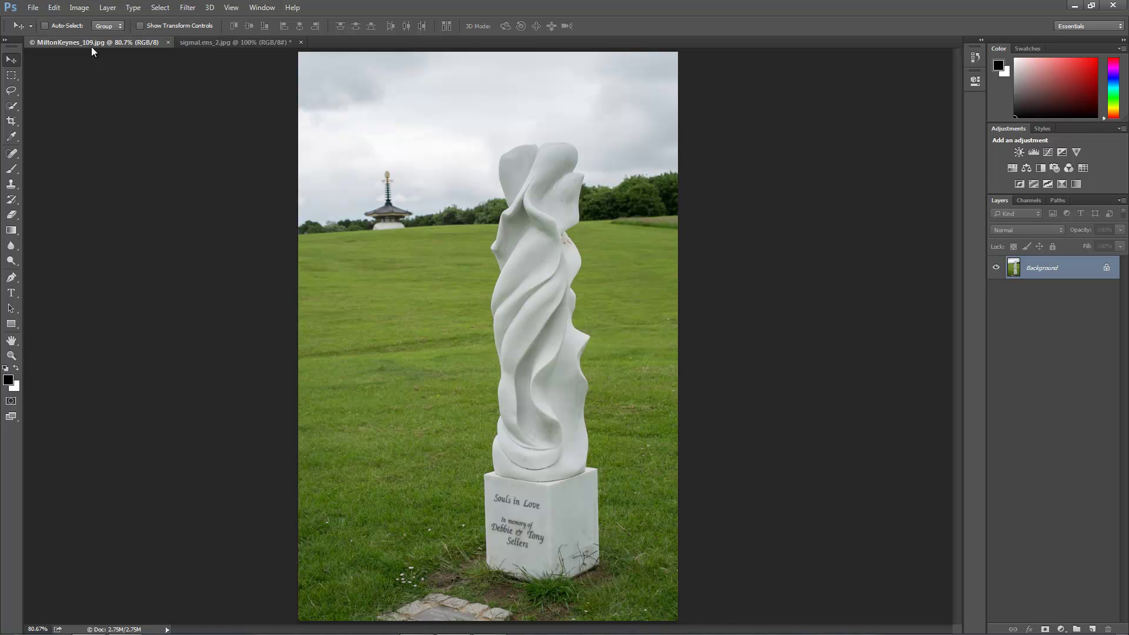
{"action": "left_click", "coordinate": [160, 7]}
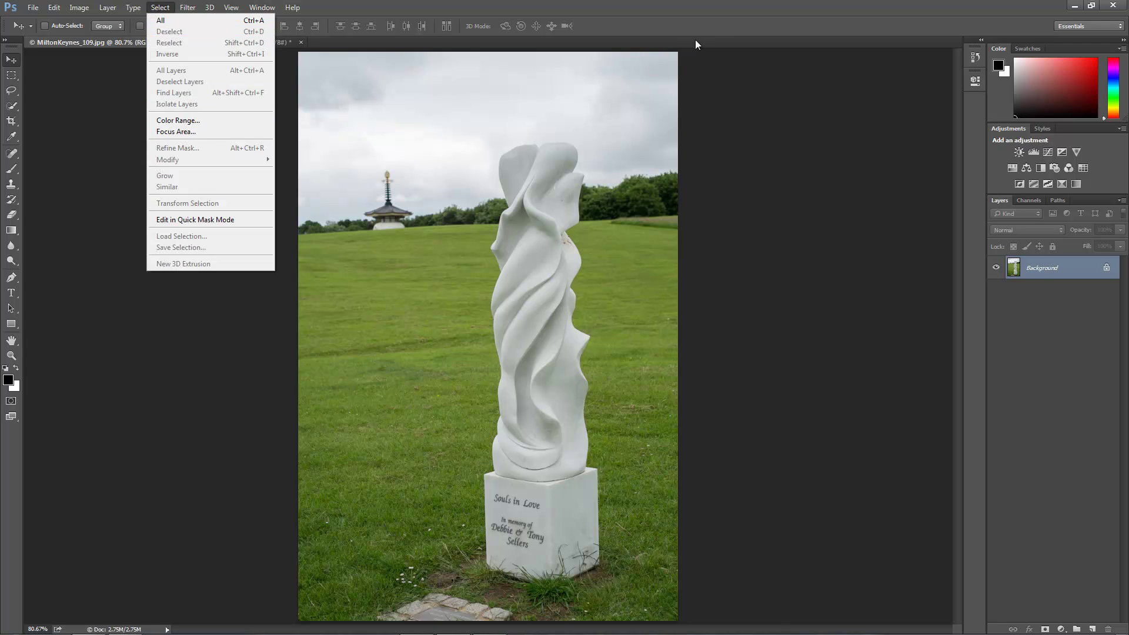
{"action": "left_click", "coordinate": [699, 23]}
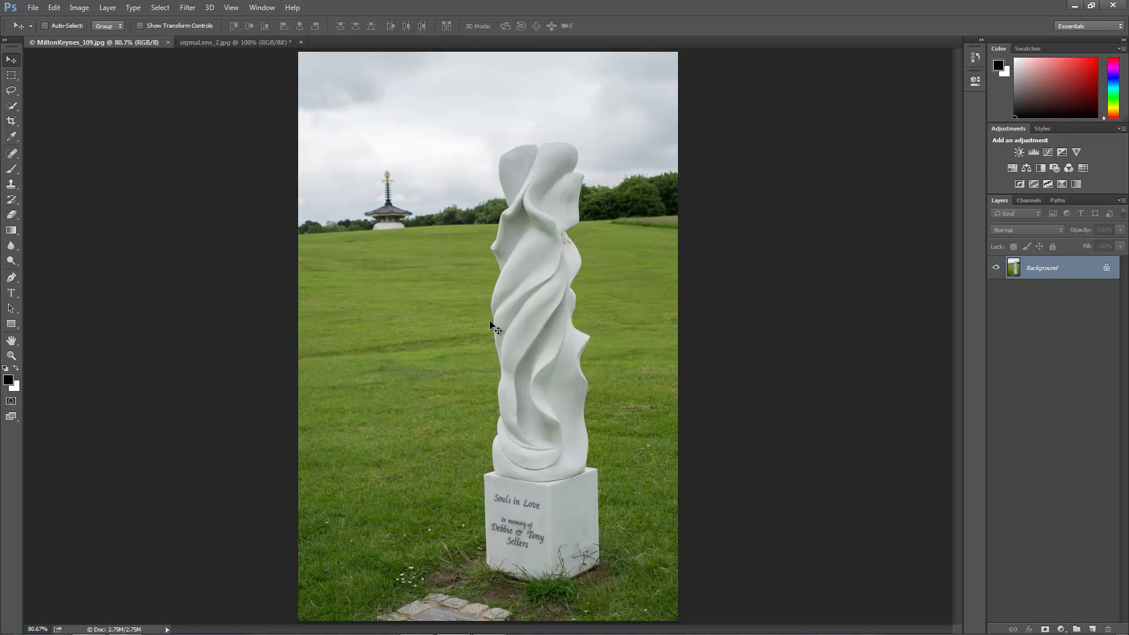
Step: Start a Focus Area selection on the statue photo and preview it as Marching Ants
{"action": "left_click", "coordinate": [160, 7]}
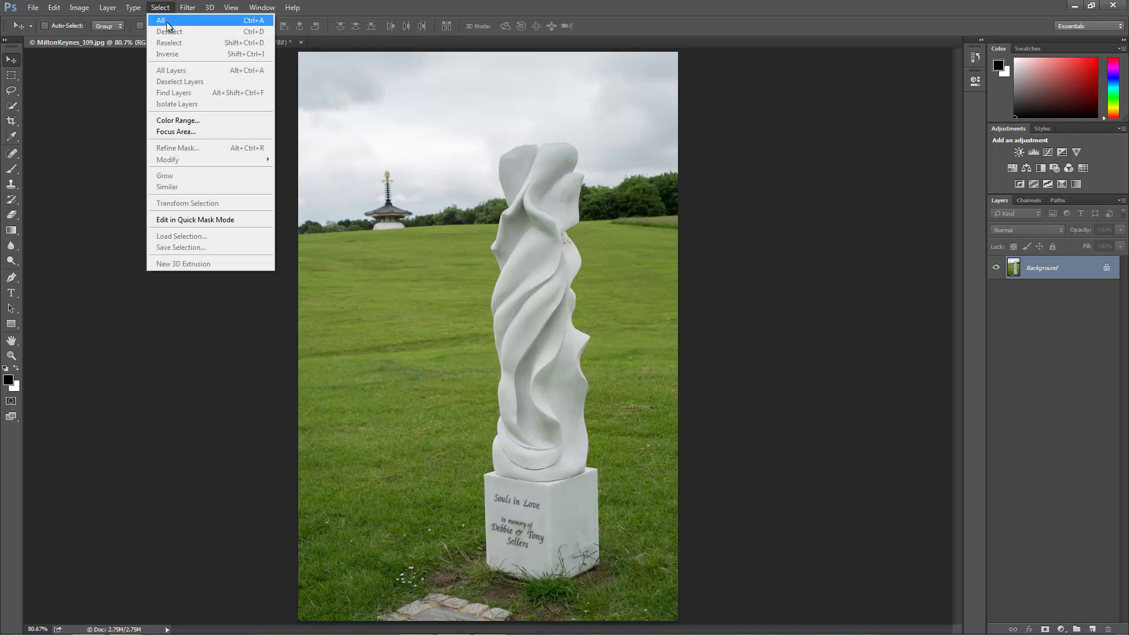
{"action": "left_click", "coordinate": [186, 132]}
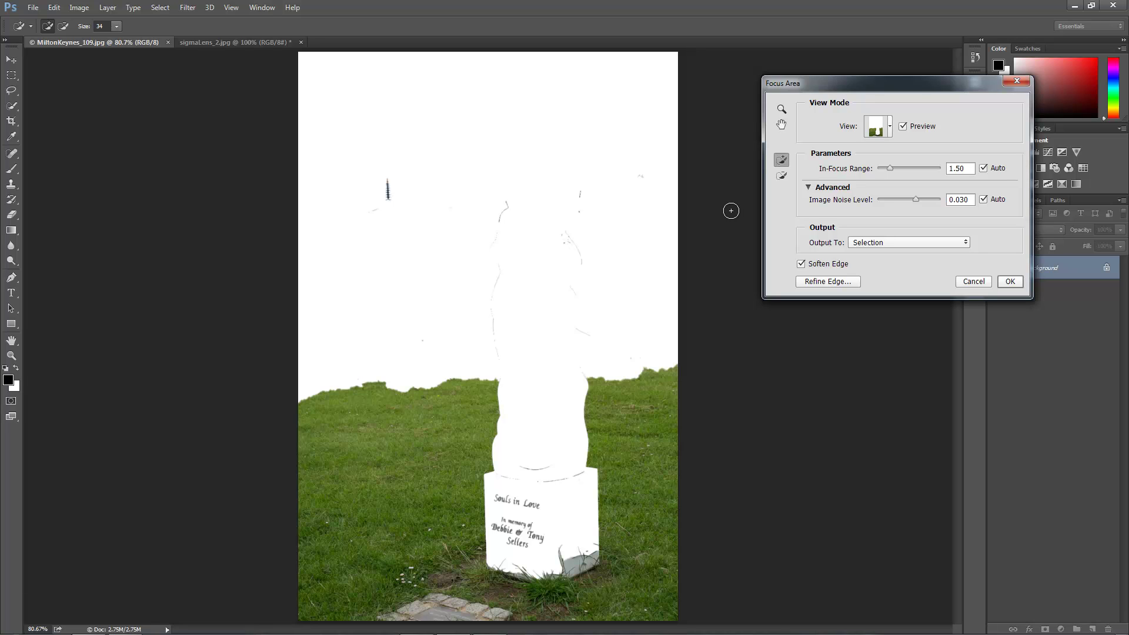
{"action": "left_click", "coordinate": [889, 131]}
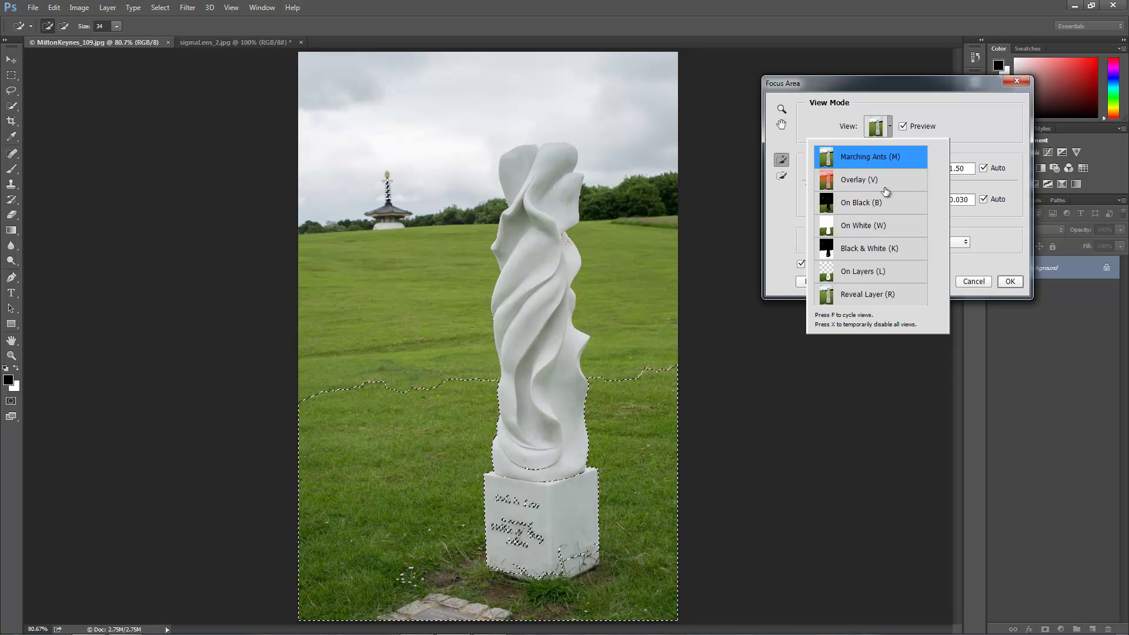
{"action": "left_click", "coordinate": [973, 128]}
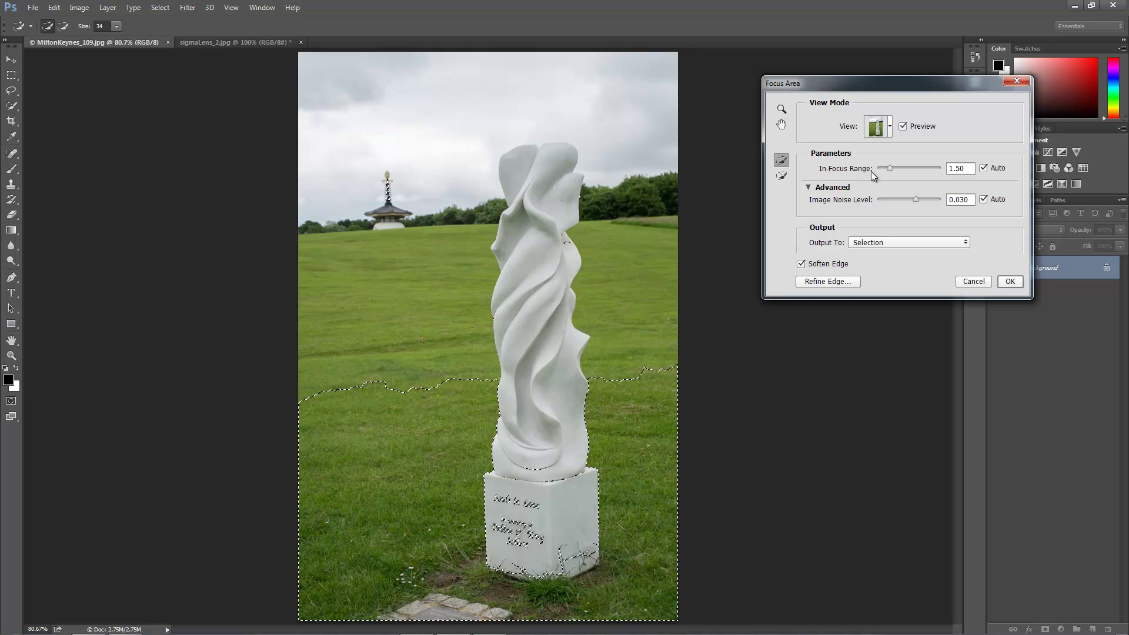
Step: Preview the focus selection On White and widen its In-Focus Range to 5.05 so the whole statue is included
{"action": "left_click", "coordinate": [898, 168]}
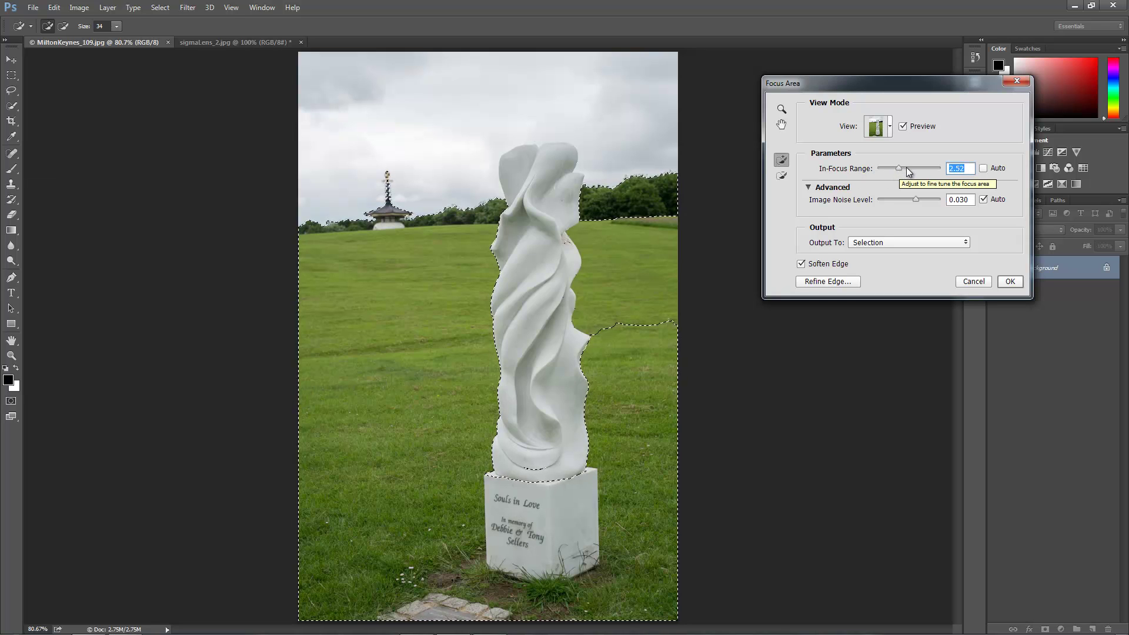
{"action": "left_click", "coordinate": [906, 168]}
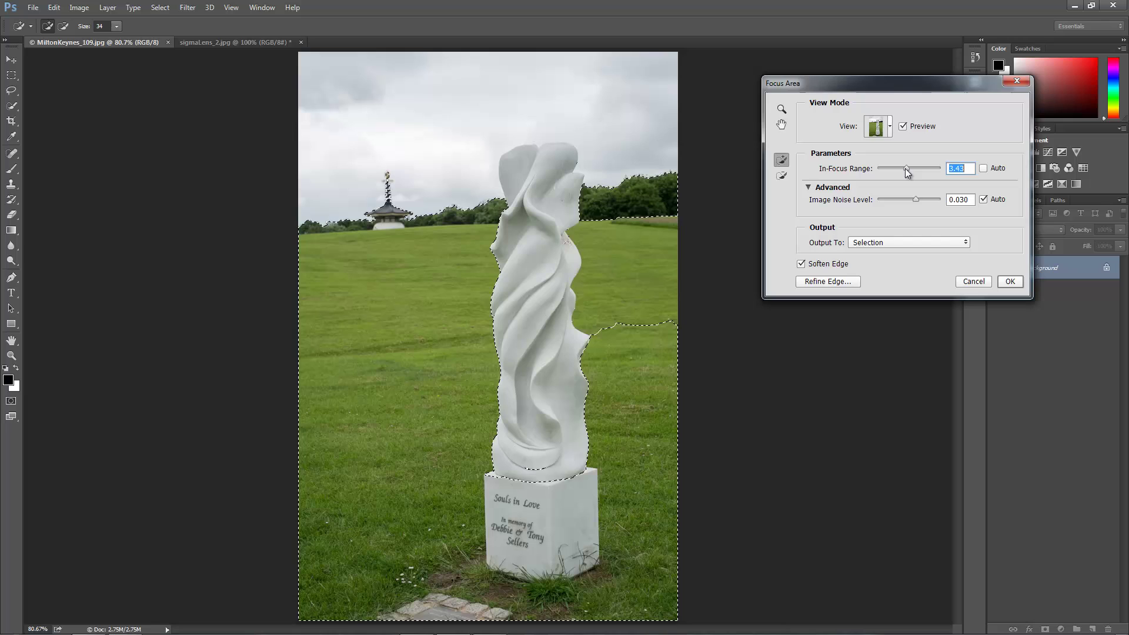
{"action": "left_click", "coordinate": [890, 131]}
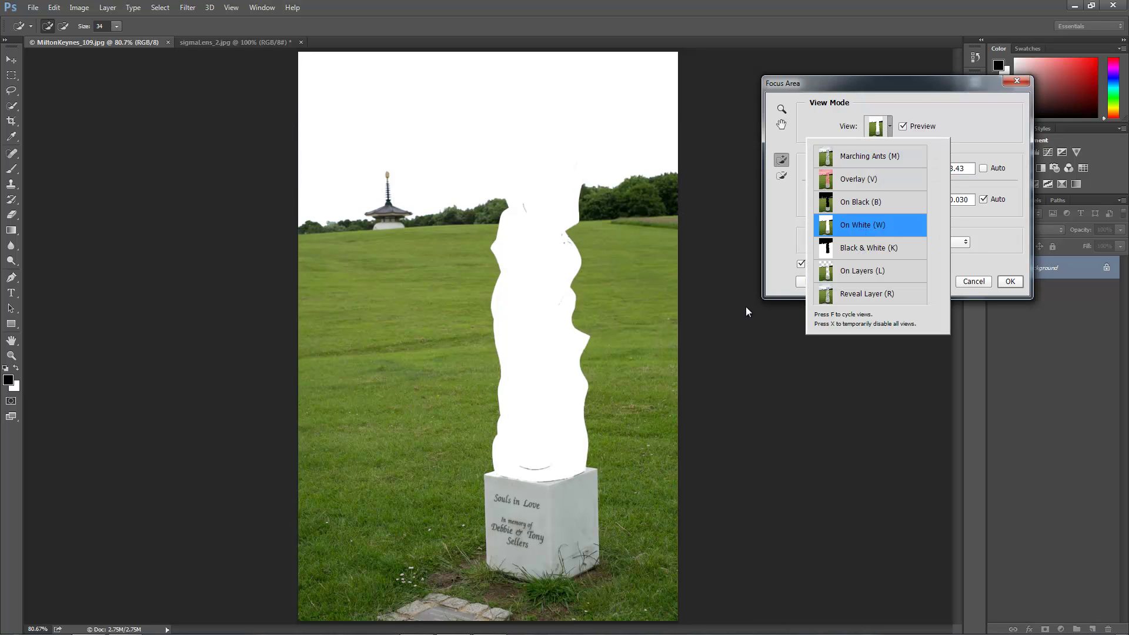
{"action": "left_click", "coordinate": [962, 136]}
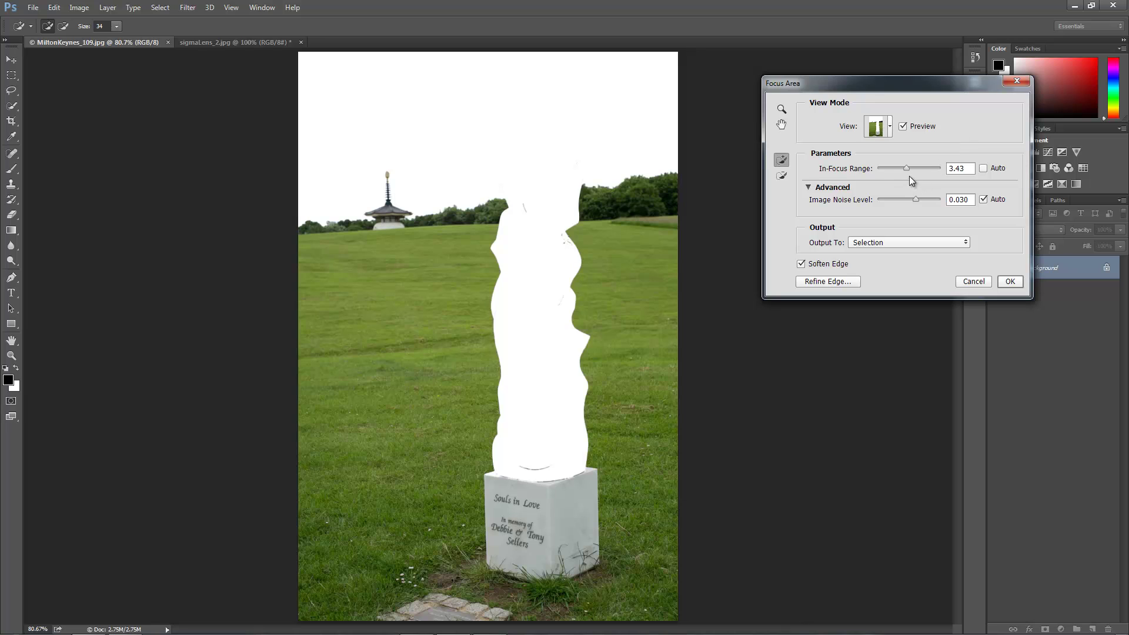
{"action": "left_click_drag", "start_coordinate": [908, 169], "coordinate": [911, 170]}
{"action": "left_click_drag", "start_coordinate": [914, 169], "coordinate": [912, 171]}
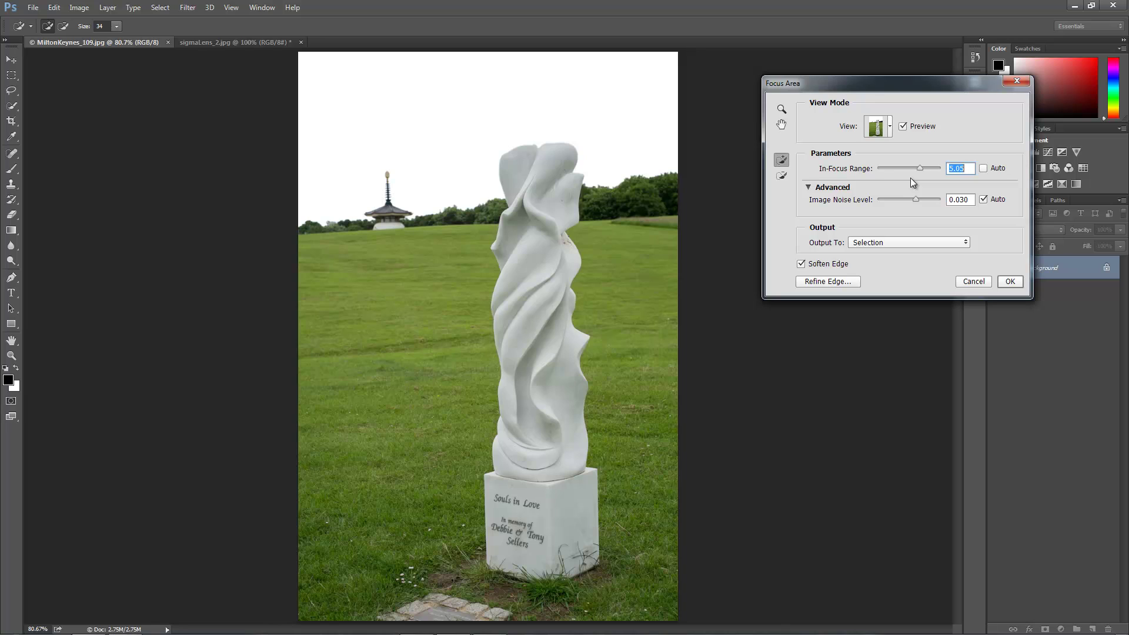
Step: Output the statue's focus selection to a New Layer with Layer Mask
{"action": "left_click", "coordinate": [809, 187]}
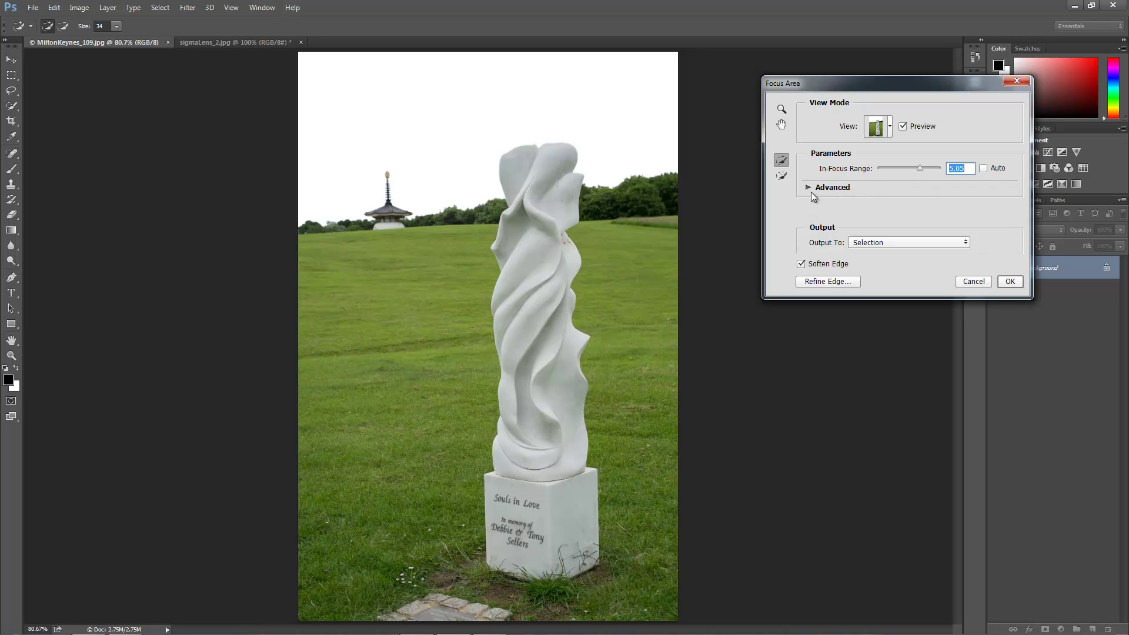
{"action": "left_click", "coordinate": [812, 188]}
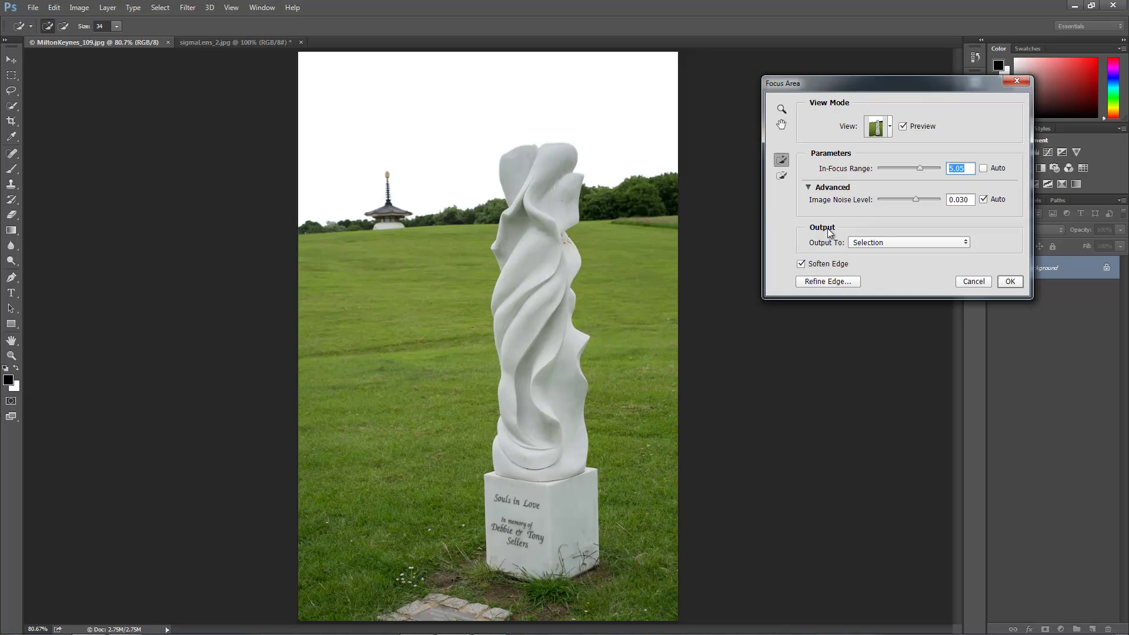
{"action": "left_click", "coordinate": [955, 246]}
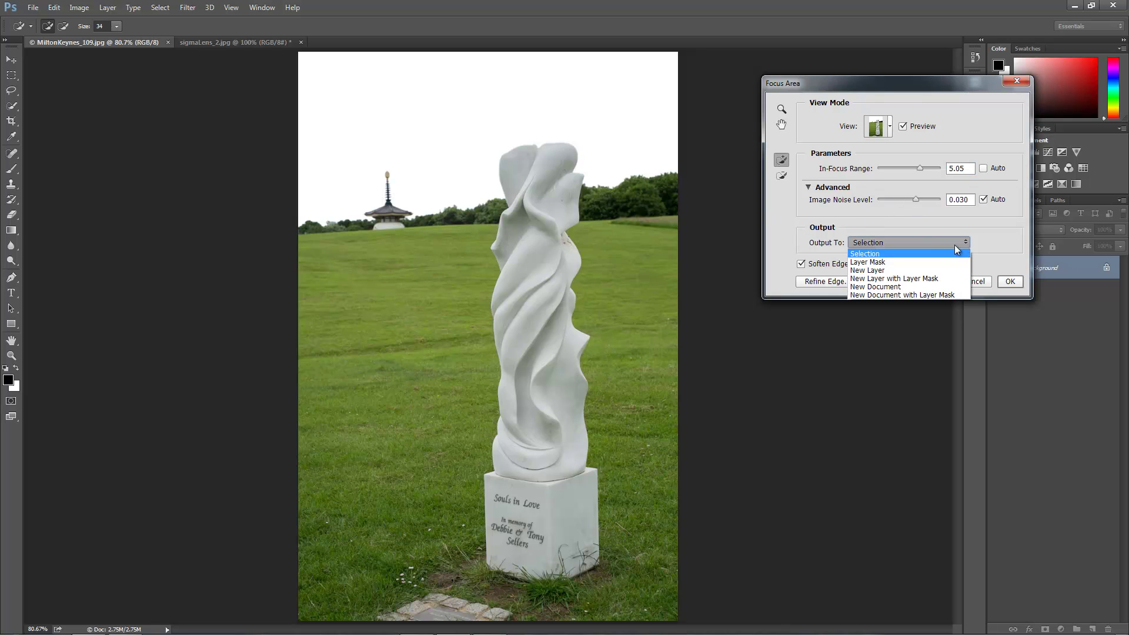
{"action": "left_click", "coordinate": [908, 279]}
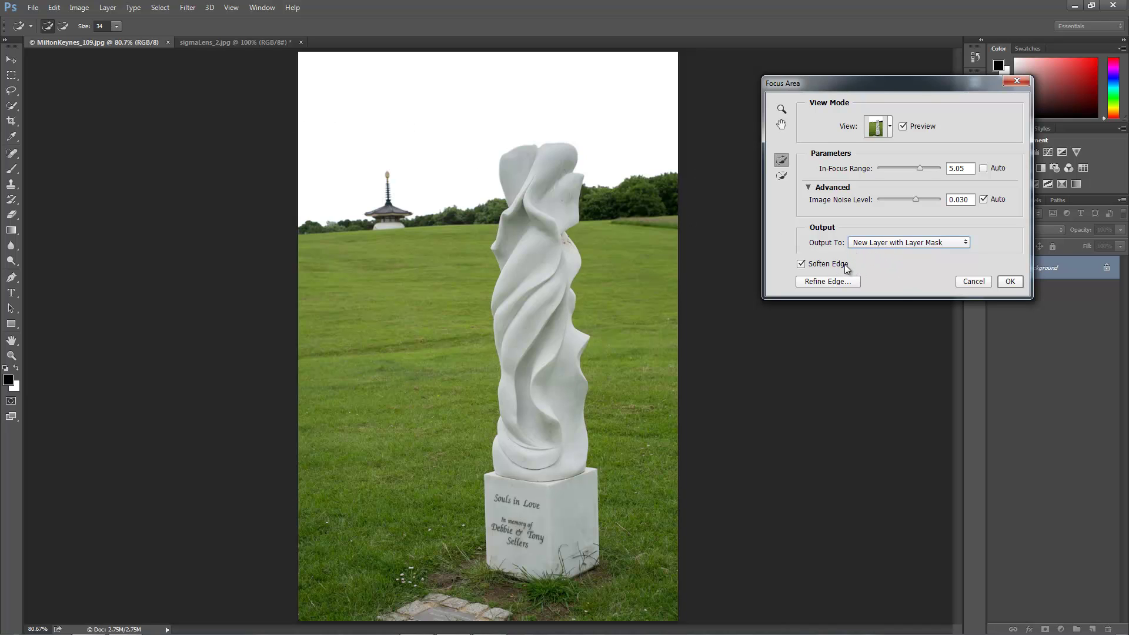
{"action": "left_click", "coordinate": [1011, 283]}
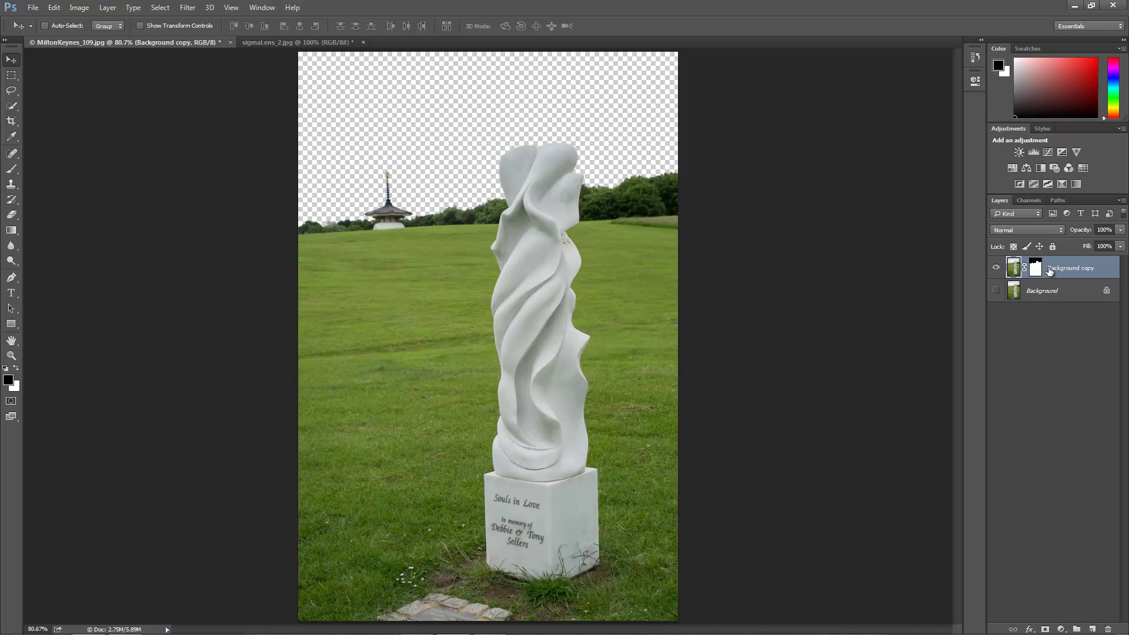
Step: Paint black on the new layer's mask with a 30 px brush to hide the treetops to the right of the statue
{"action": "left_click", "coordinate": [1035, 269]}
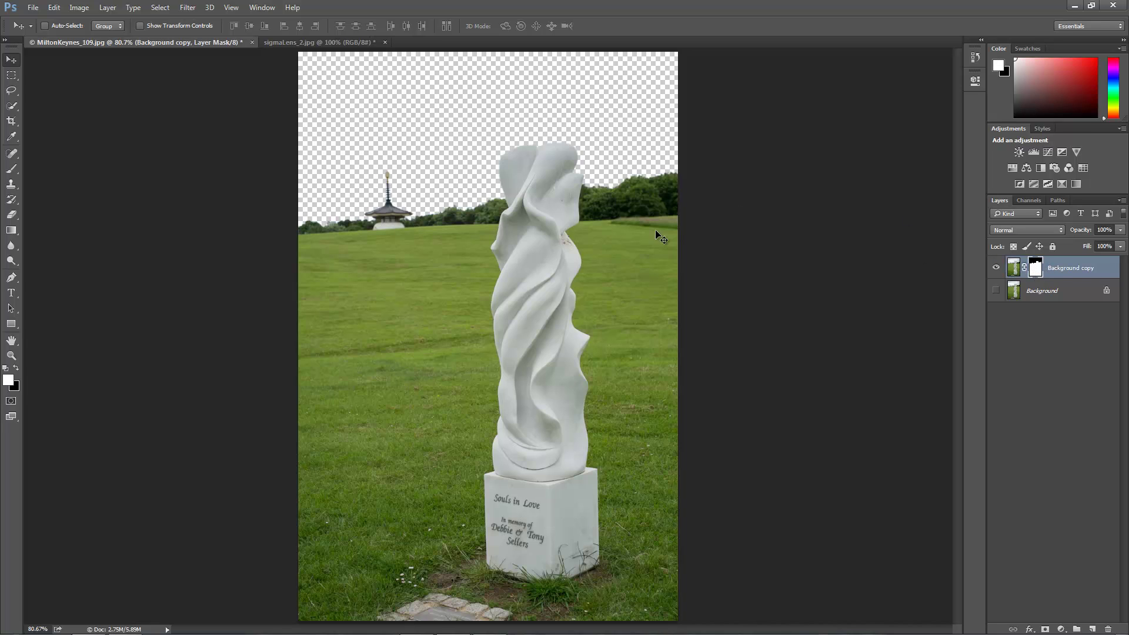
{"action": "left_click", "coordinate": [12, 168]}
{"action": "left_click", "coordinate": [72, 170]}
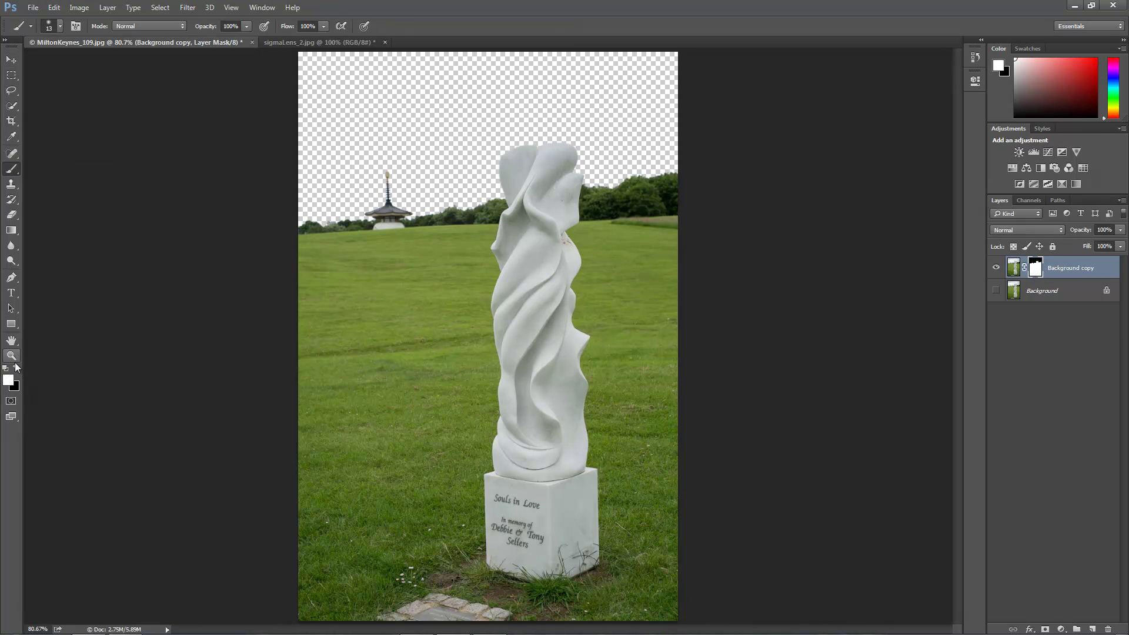
{"action": "left_click", "coordinate": [11, 356]}
{"action": "left_click", "coordinate": [16, 368]}
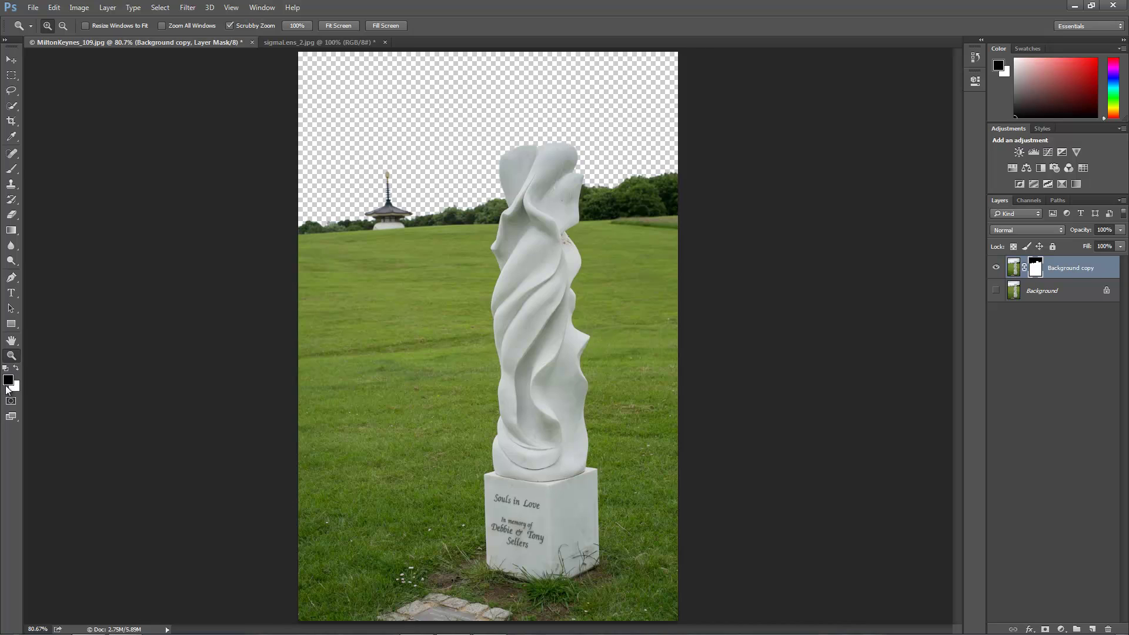
{"action": "left_click", "coordinate": [11, 168]}
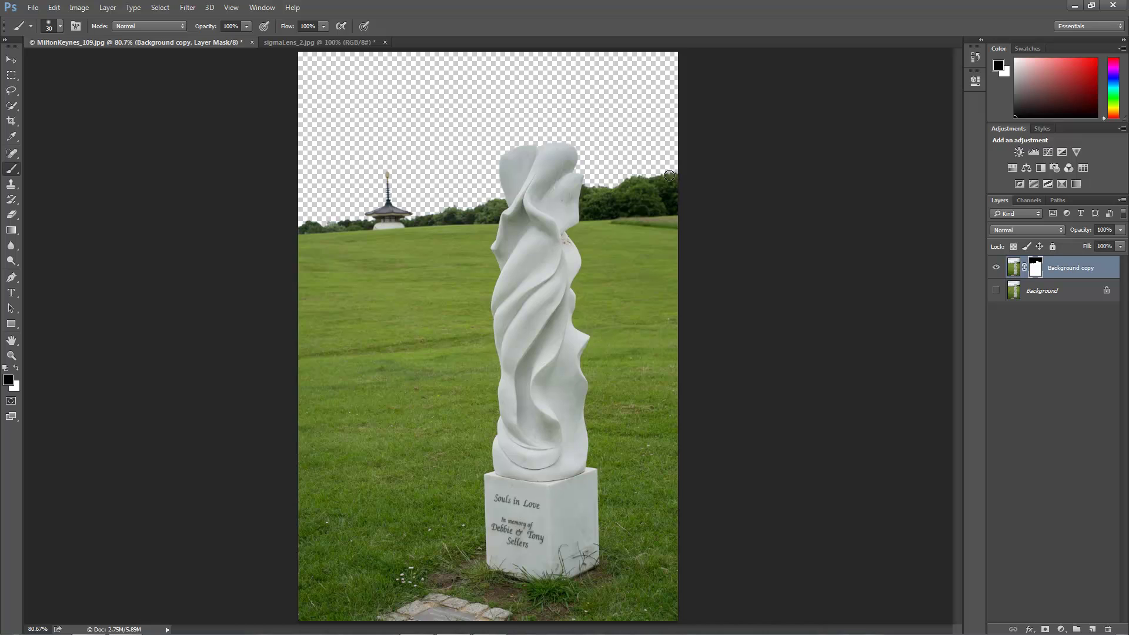
{"action": "left_click_drag", "start_coordinate": [651, 182], "coordinate": [624, 184]}
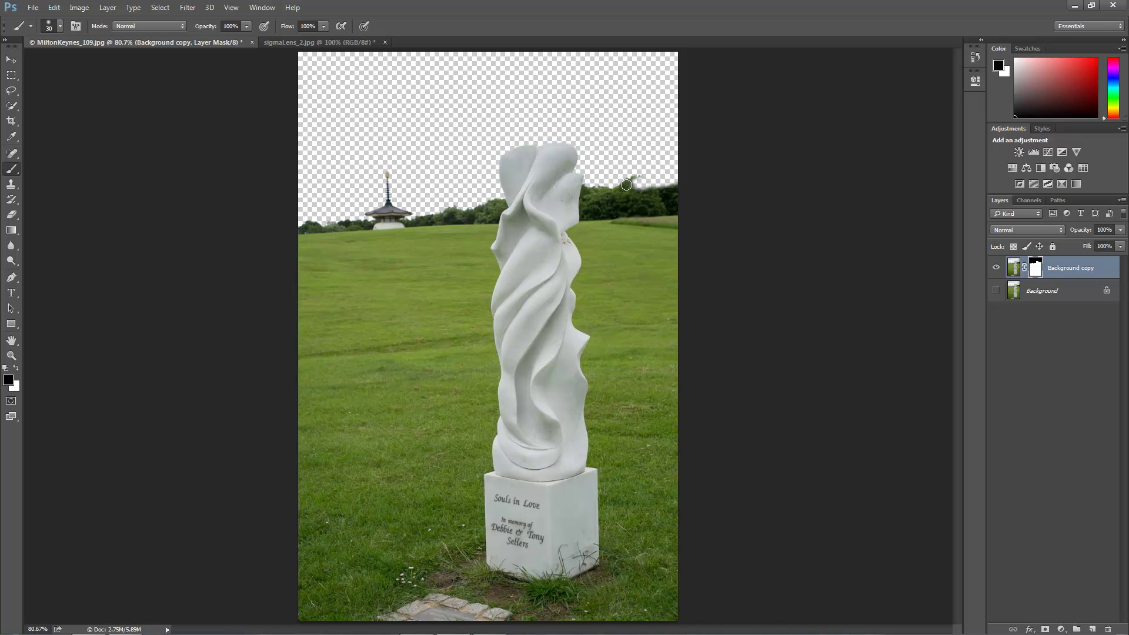
Step: Set the brush hardness to 100% and mask out the remaining trees and the temple along the horizon, reducing the brush size to 10 px
{"action": "left_click", "coordinate": [53, 27]}
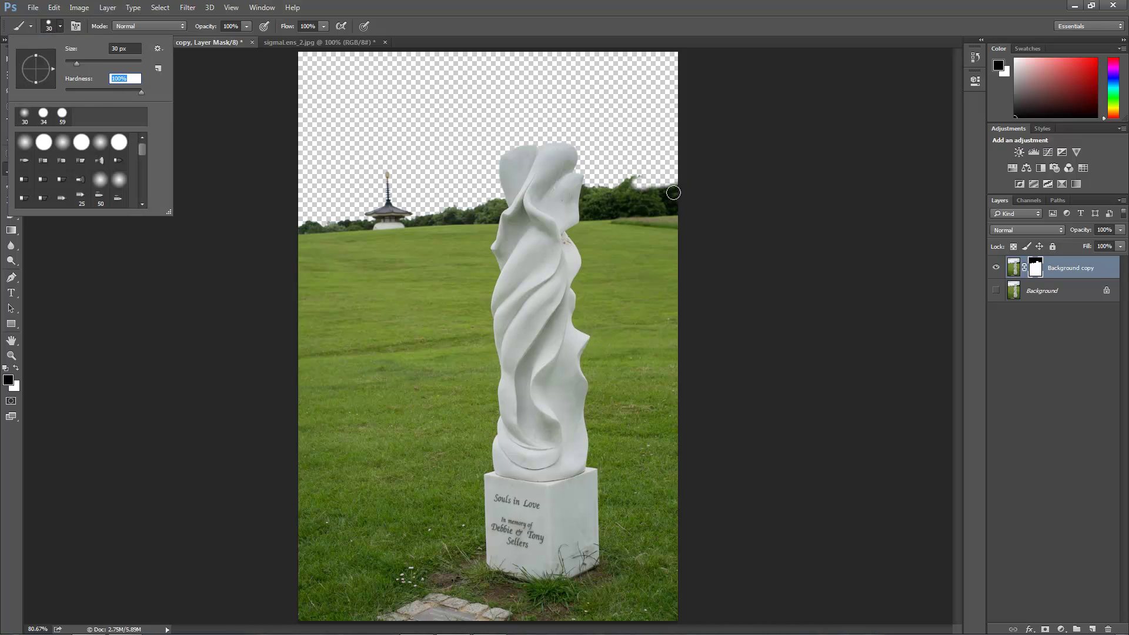
{"action": "mouse_move", "coordinate": [673, 193]}
{"action": "left_mouse_down"}
{"action": "mouse_move", "coordinate": [670, 179]}
{"action": "mouse_move", "coordinate": [589, 184]}
{"action": "mouse_move", "coordinate": [584, 215]}
{"action": "mouse_move", "coordinate": [671, 212]}
{"action": "mouse_move", "coordinate": [650, 207]}
{"action": "mouse_move", "coordinate": [673, 202]}
{"action": "mouse_move", "coordinate": [601, 188]}
{"action": "mouse_move", "coordinate": [595, 205]}
{"action": "mouse_move", "coordinate": [630, 210]}
{"action": "left_mouse_up"}
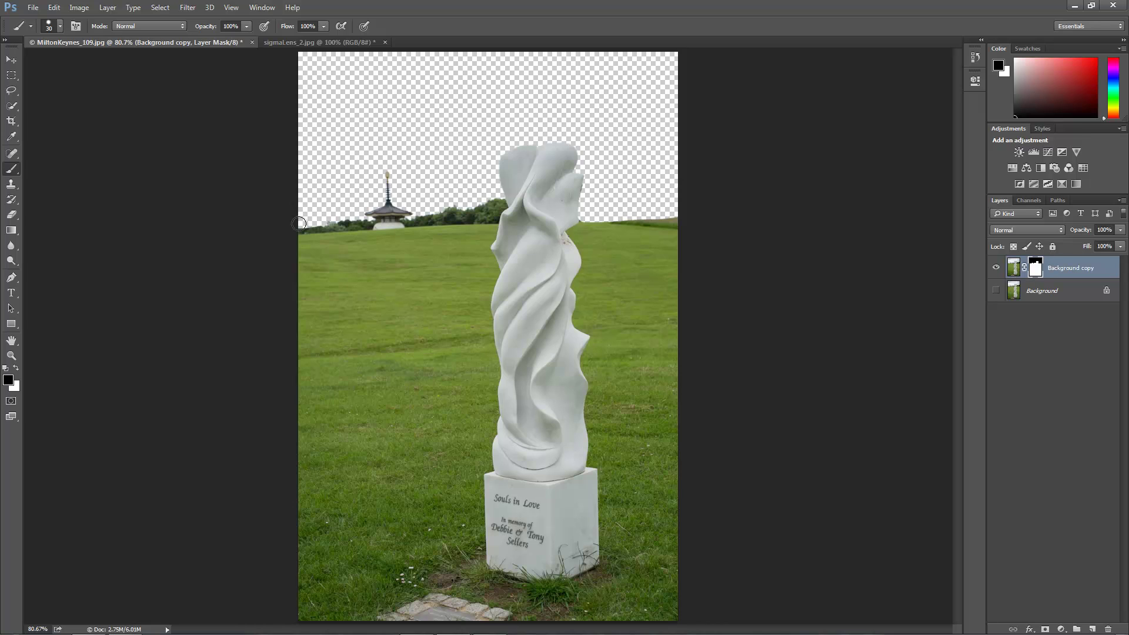
{"action": "mouse_move", "coordinate": [301, 229]}
{"action": "left_mouse_down"}
{"action": "mouse_move", "coordinate": [488, 220]}
{"action": "mouse_move", "coordinate": [502, 202]}
{"action": "mouse_move", "coordinate": [373, 211]}
{"action": "mouse_move", "coordinate": [410, 187]}
{"action": "mouse_move", "coordinate": [387, 188]}
{"action": "mouse_move", "coordinate": [351, 215]}
{"action": "mouse_move", "coordinate": [360, 218]}
{"action": "mouse_move", "coordinate": [293, 230]}
{"action": "left_mouse_up"}
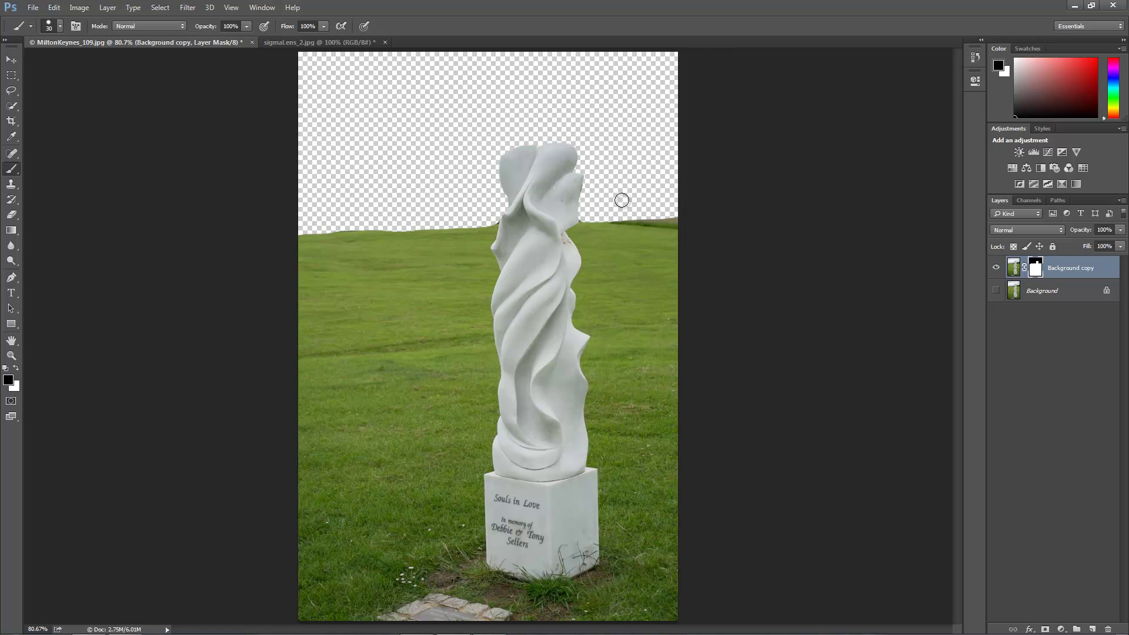
{"action": "key", "text": "bracketleft"}
{"action": "key", "text": "bracketleft"}
Step: Switch to sigmaLens_2.jpg and start a Focus Area selection on the lens, previewed On White
{"action": "left_click", "coordinate": [280, 43]}
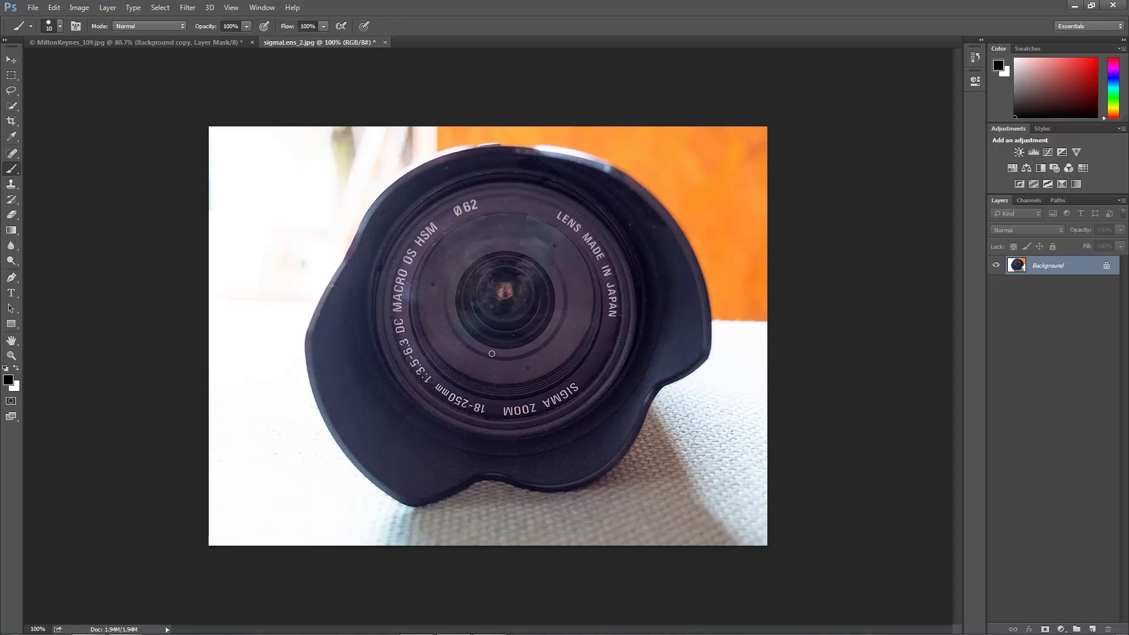
{"action": "left_click", "coordinate": [160, 8]}
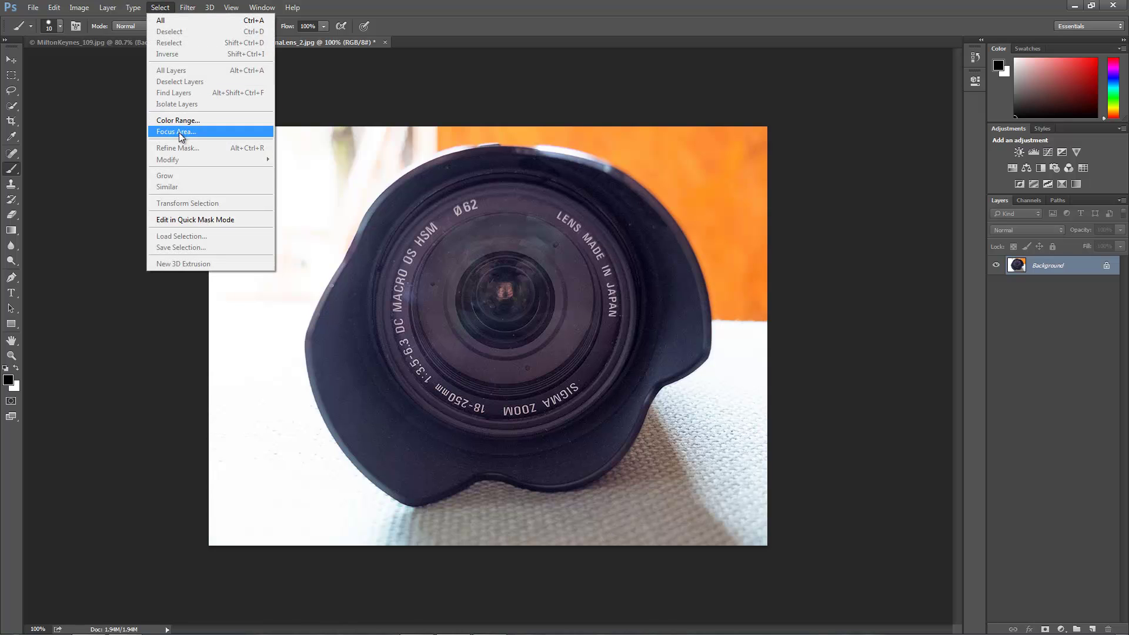
{"action": "left_click", "coordinate": [186, 132]}
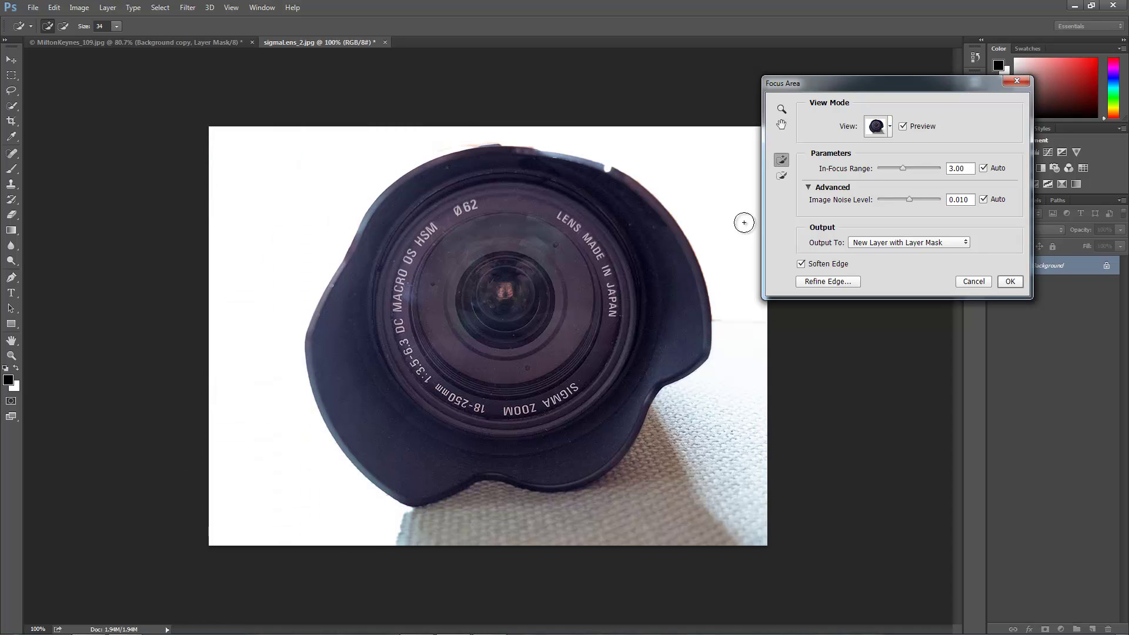
{"action": "left_click_drag", "start_coordinate": [862, 85], "coordinate": [805, 70]}
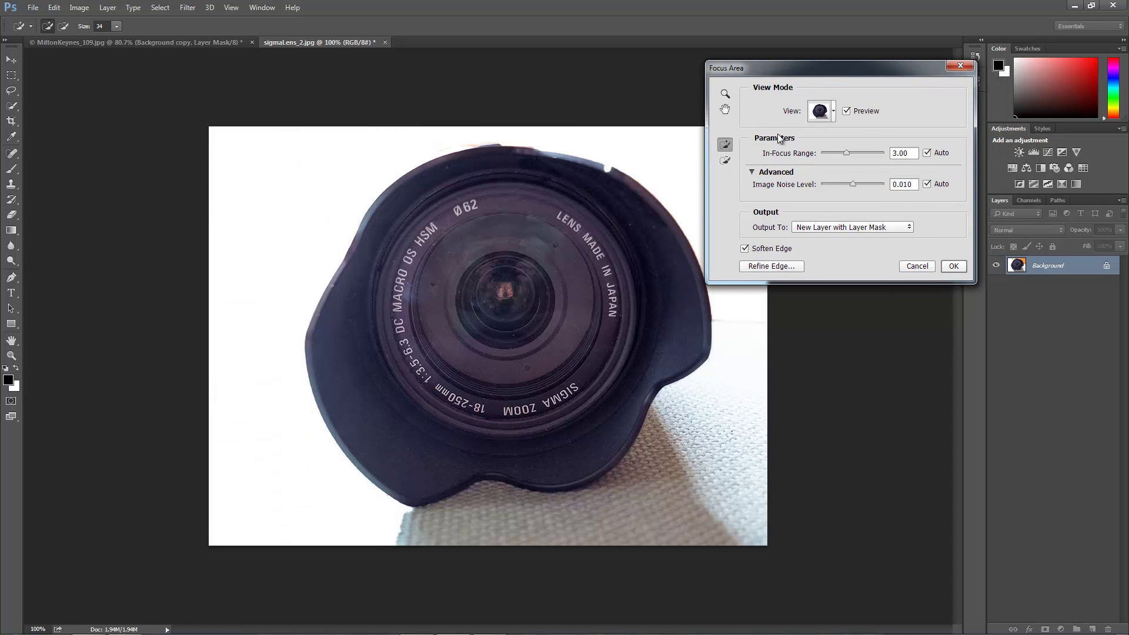
{"action": "left_click", "coordinate": [830, 116]}
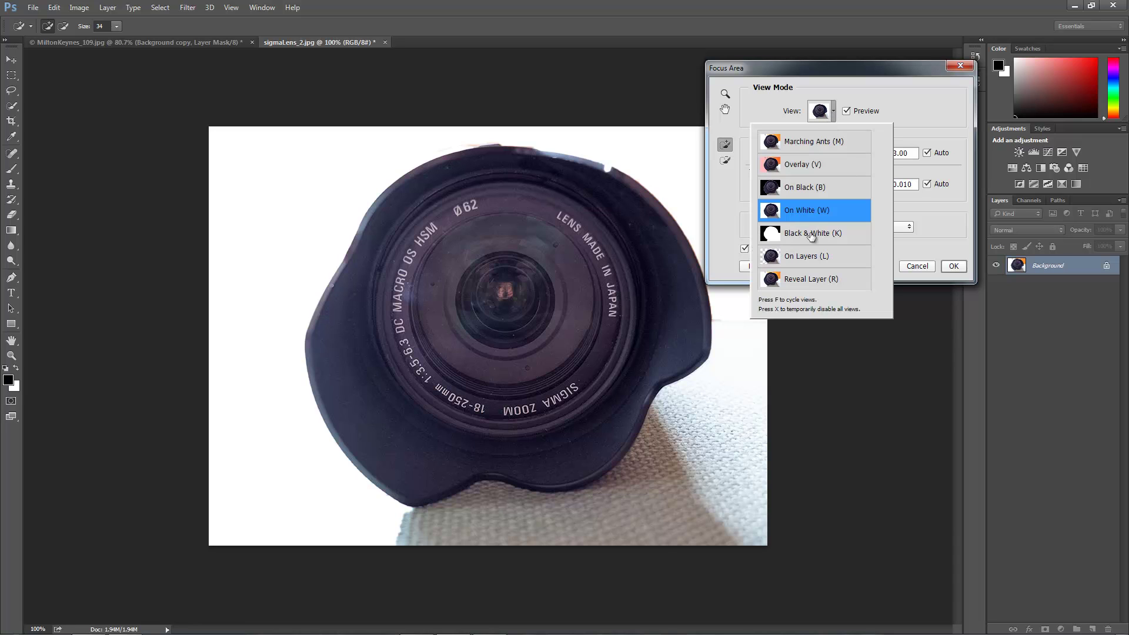
{"action": "left_click", "coordinate": [829, 213]}
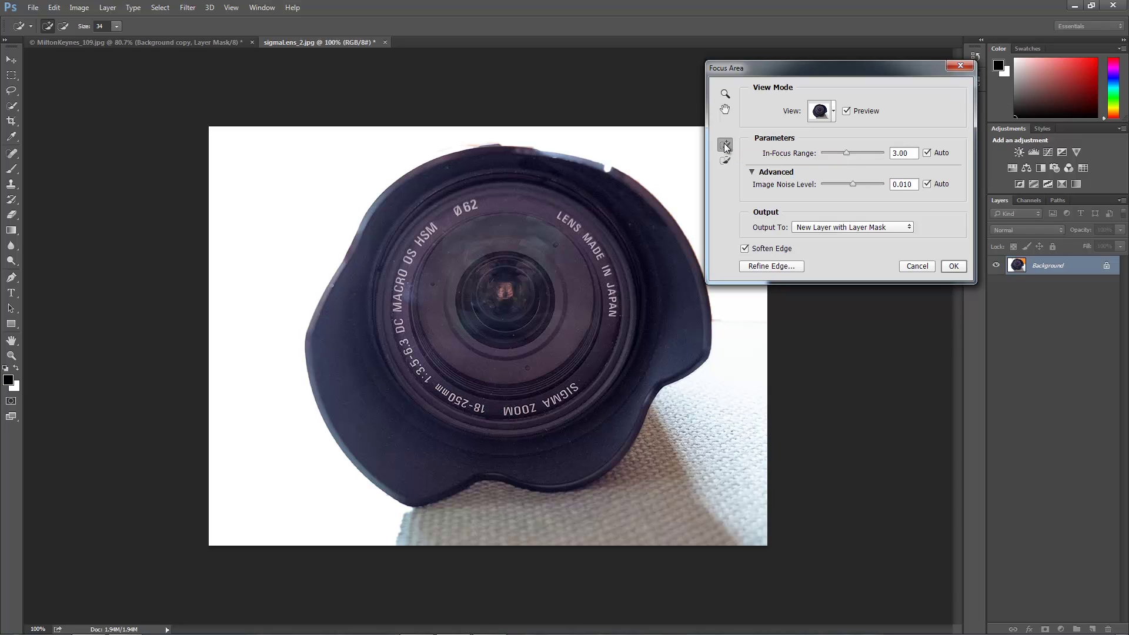
Step: Subtract the textured fabric below and beside the lens from the focus selection
{"action": "left_click", "coordinate": [727, 164]}
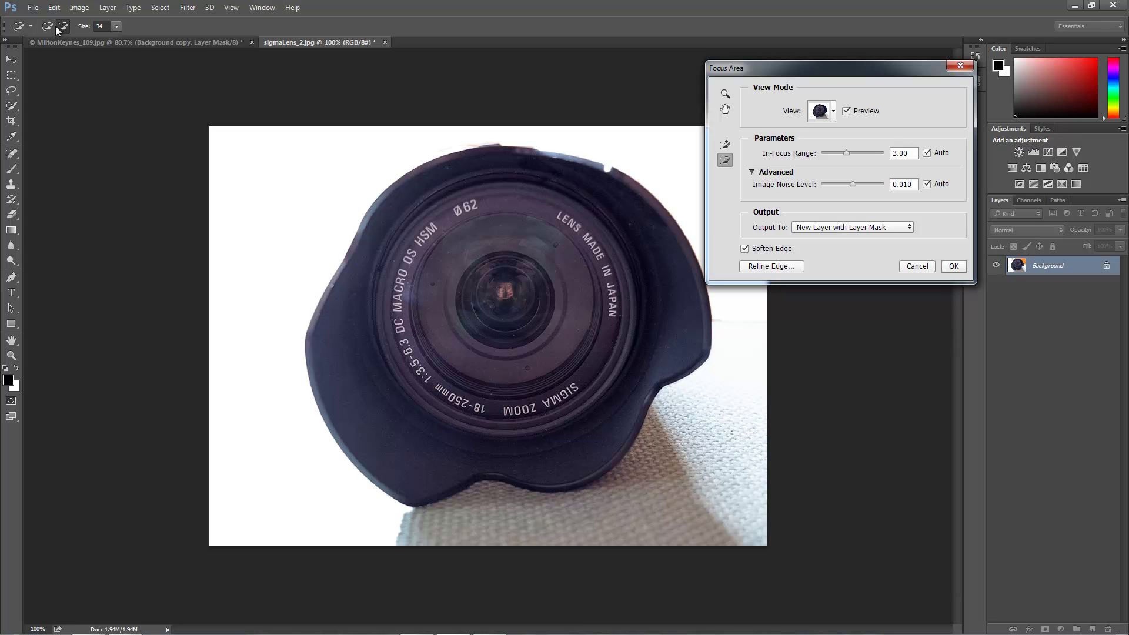
{"action": "mouse_move", "coordinate": [398, 545]}
{"action": "left_mouse_down"}
{"action": "mouse_move", "coordinate": [739, 546]}
{"action": "mouse_move", "coordinate": [786, 530]}
{"action": "mouse_move", "coordinate": [711, 546]}
{"action": "mouse_move", "coordinate": [684, 531]}
{"action": "mouse_move", "coordinate": [698, 509]}
{"action": "mouse_move", "coordinate": [750, 488]}
{"action": "mouse_move", "coordinate": [716, 507]}
{"action": "mouse_move", "coordinate": [421, 534]}
{"action": "mouse_move", "coordinate": [454, 510]}
{"action": "mouse_move", "coordinate": [733, 495]}
{"action": "mouse_move", "coordinate": [780, 420]}
{"action": "mouse_move", "coordinate": [747, 443]}
{"action": "mouse_move", "coordinate": [747, 415]}
{"action": "mouse_move", "coordinate": [732, 402]}
{"action": "mouse_move", "coordinate": [742, 382]}
{"action": "mouse_move", "coordinate": [688, 424]}
{"action": "mouse_move", "coordinate": [680, 491]}
{"action": "mouse_move", "coordinate": [725, 461]}
{"action": "mouse_move", "coordinate": [708, 450]}
{"action": "mouse_move", "coordinate": [653, 466]}
{"action": "mouse_move", "coordinate": [661, 445]}
{"action": "mouse_move", "coordinate": [686, 412]}
{"action": "mouse_move", "coordinate": [749, 388]}
{"action": "mouse_move", "coordinate": [727, 406]}
{"action": "mouse_move", "coordinate": [672, 400]}
{"action": "mouse_move", "coordinate": [629, 469]}
{"action": "mouse_move", "coordinate": [600, 518]}
{"action": "left_mouse_up"}
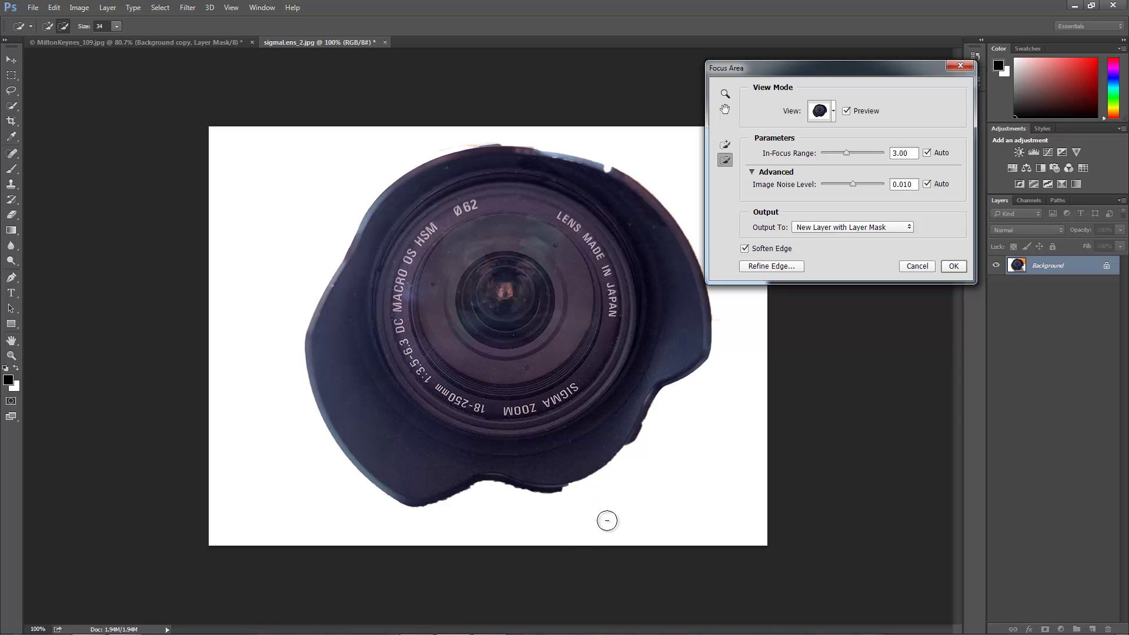
{"action": "left_click_drag", "start_coordinate": [532, 507], "coordinate": [604, 509]}
Step: Refine the lens mask's edge with Smooth 49 and Contrast 42%, and output it to a New Layer with Layer Mask
{"action": "left_click", "coordinate": [764, 266]}
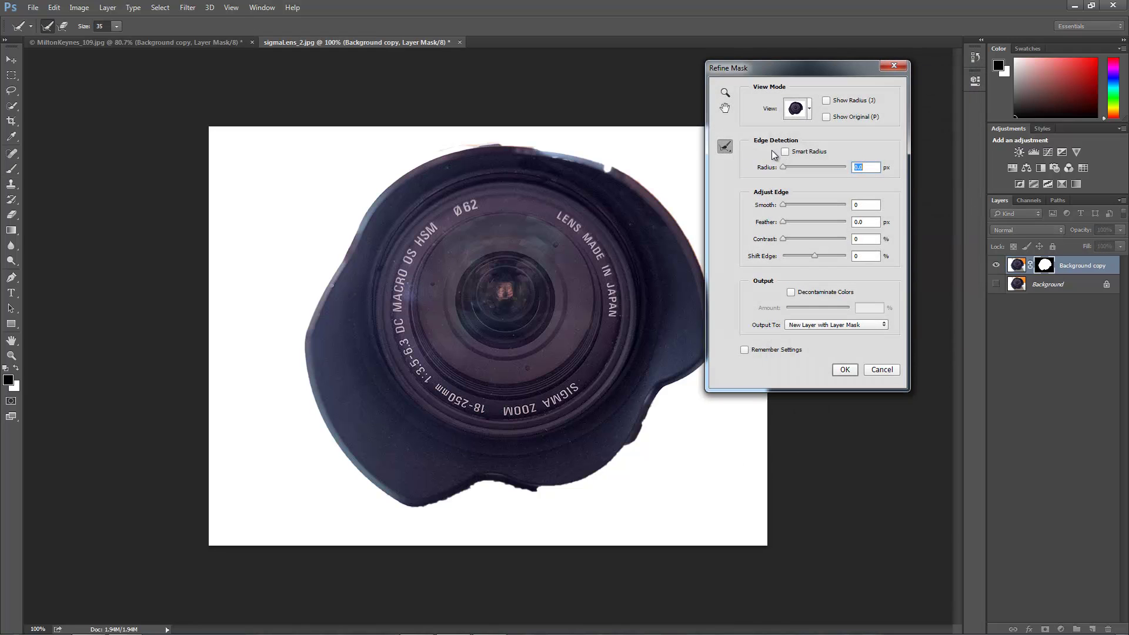
{"action": "left_click_drag", "start_coordinate": [780, 69], "coordinate": [849, 93]}
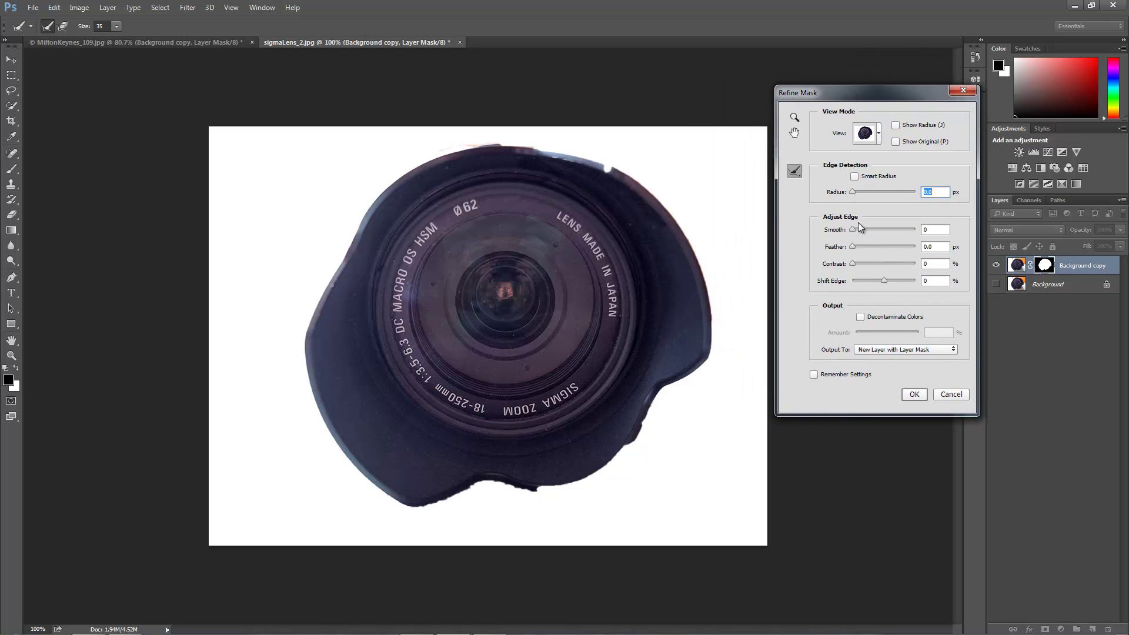
{"action": "left_click_drag", "start_coordinate": [853, 231], "coordinate": [871, 265]}
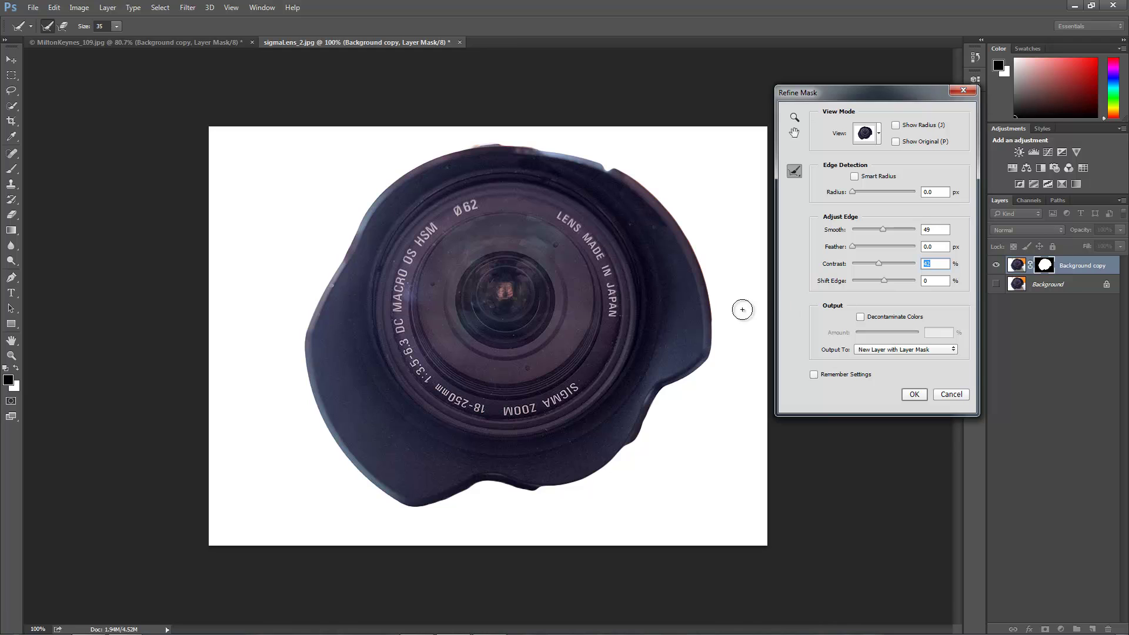
{"action": "left_click", "coordinate": [948, 352]}
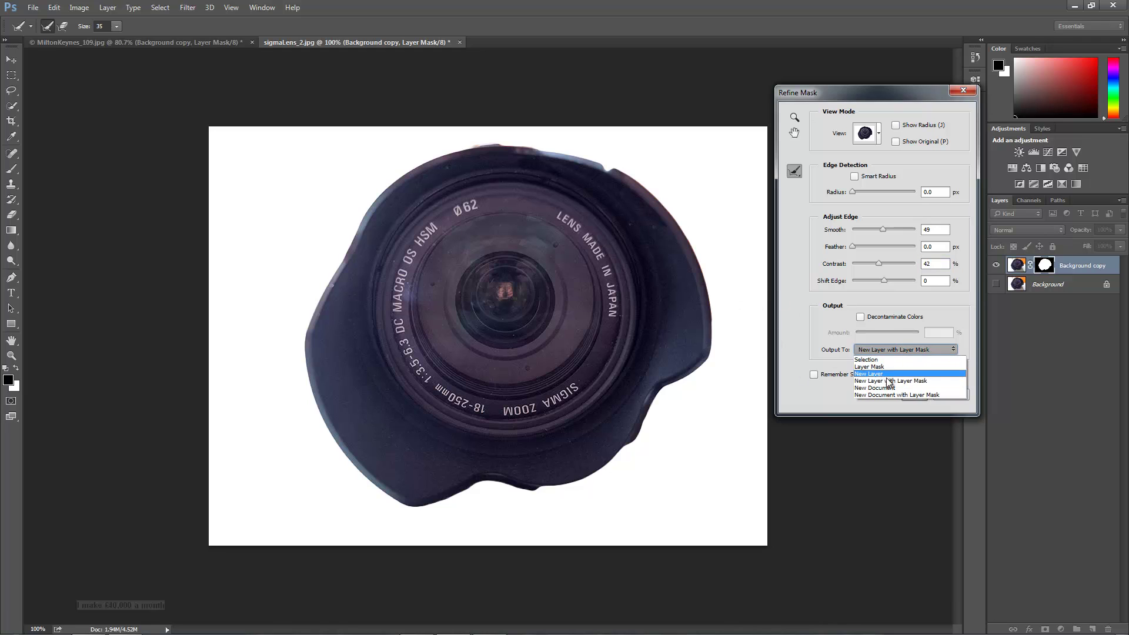
{"action": "left_click", "coordinate": [888, 382]}
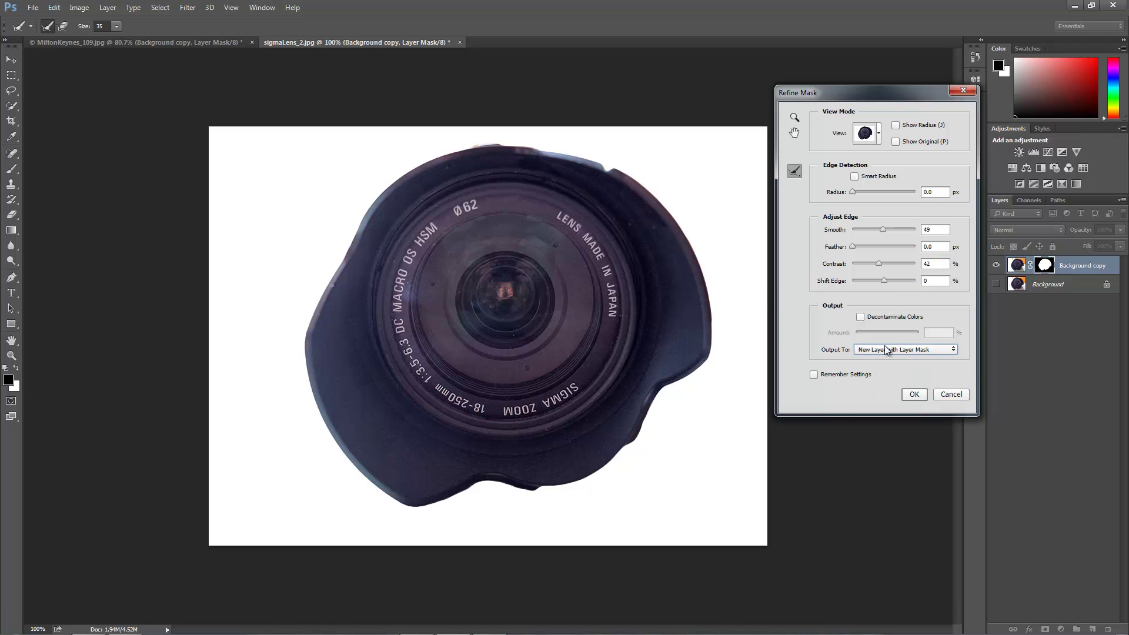
{"action": "left_click", "coordinate": [915, 395]}
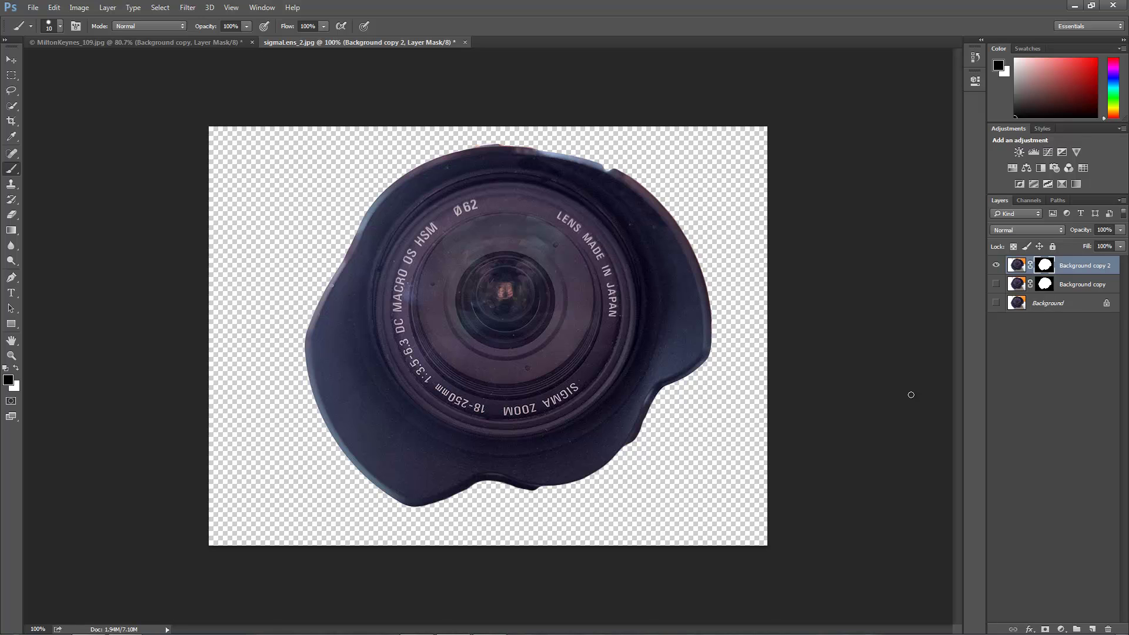
{"action": "left_click", "coordinate": [160, 8]}
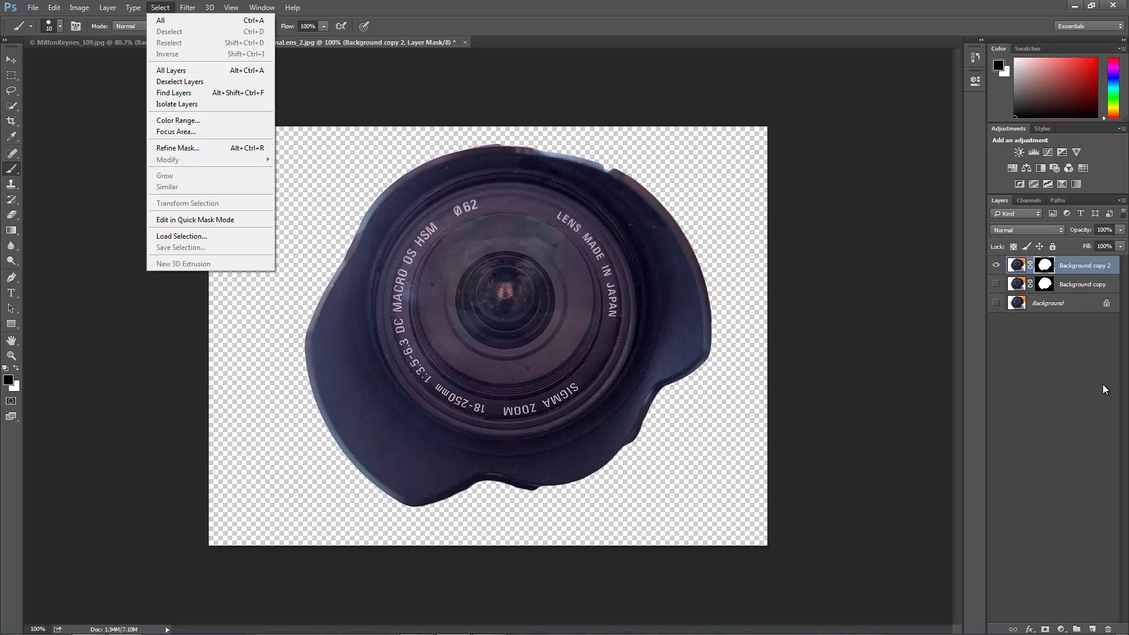
{"action": "left_click", "coordinate": [1066, 352]}
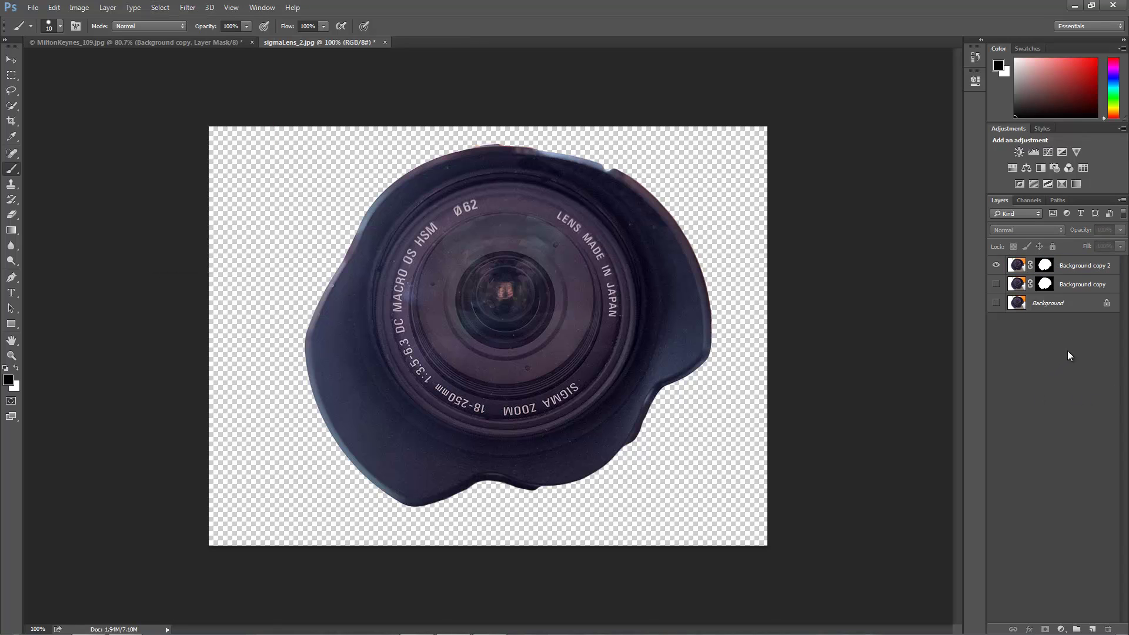